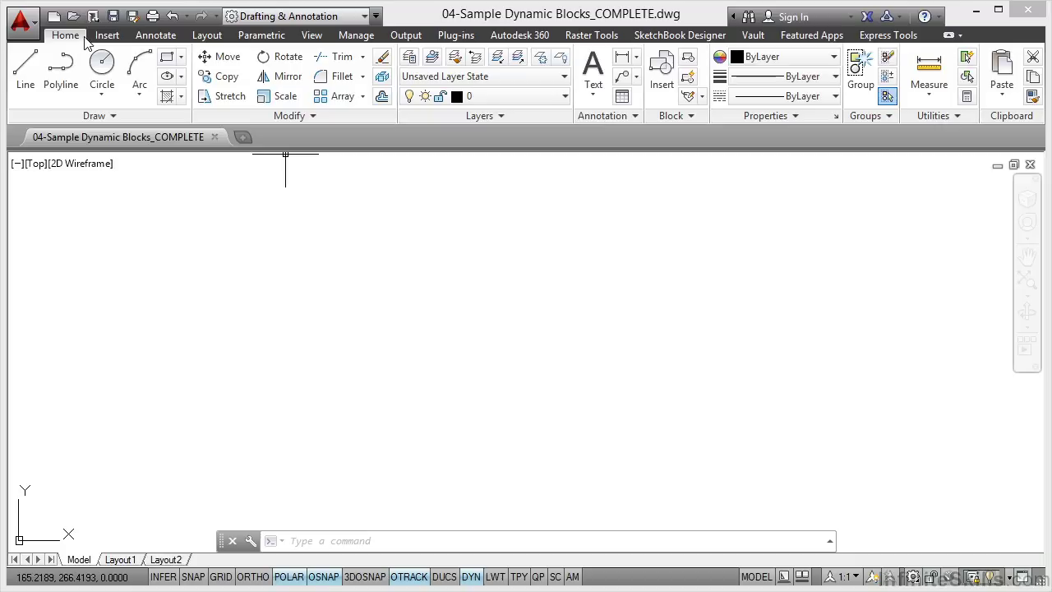
# Step: Dock the Tool Palettes at the drawing's left and show the Architectural tab's Metric samples
pyautogui.click(311, 35)
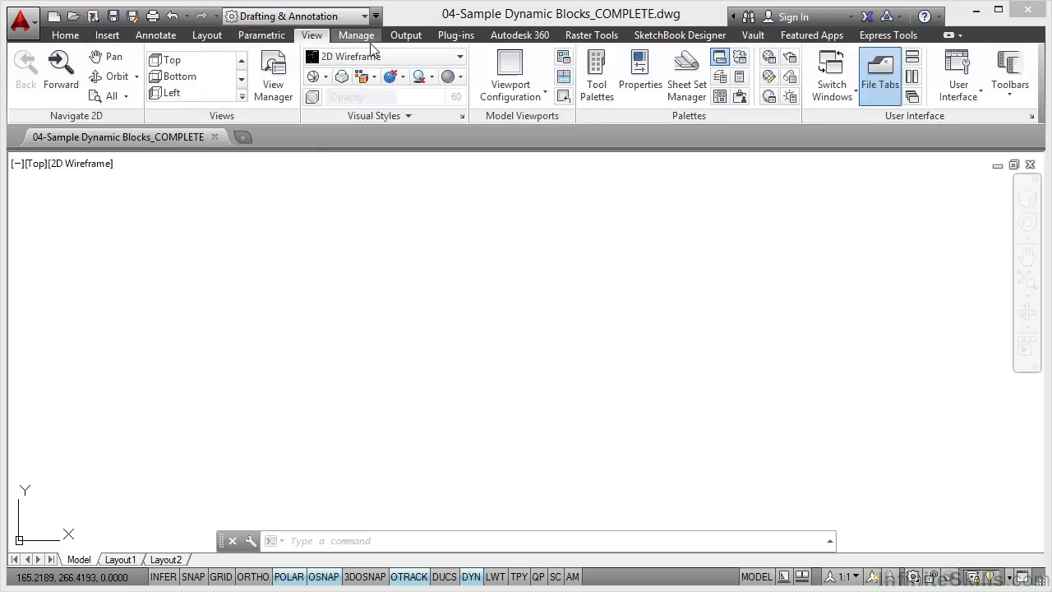
pyautogui.click(597, 90)
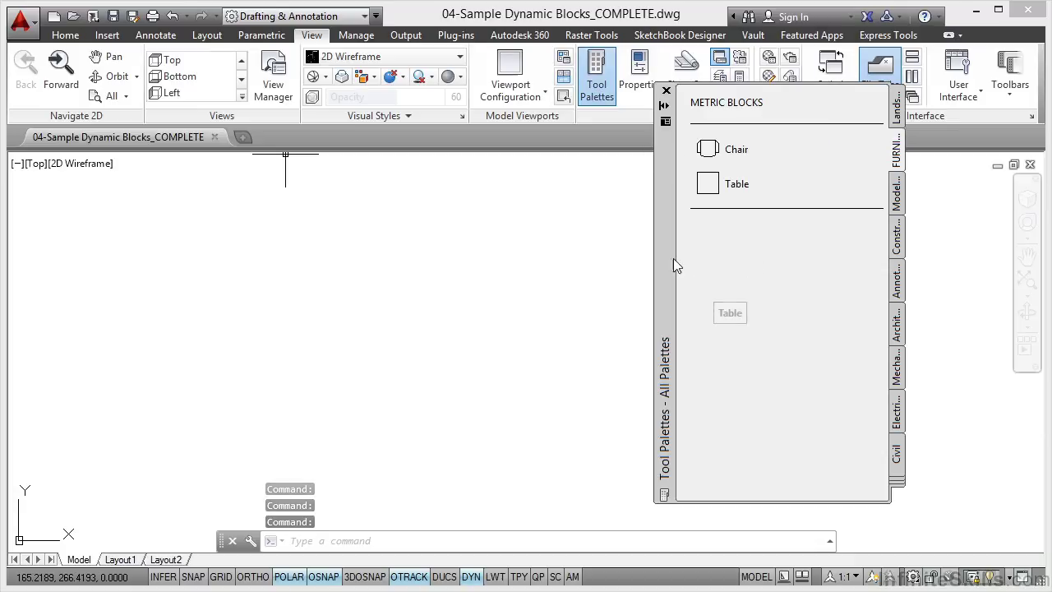
pyautogui.moveTo(661, 227); pyautogui.dragTo(40, 213)
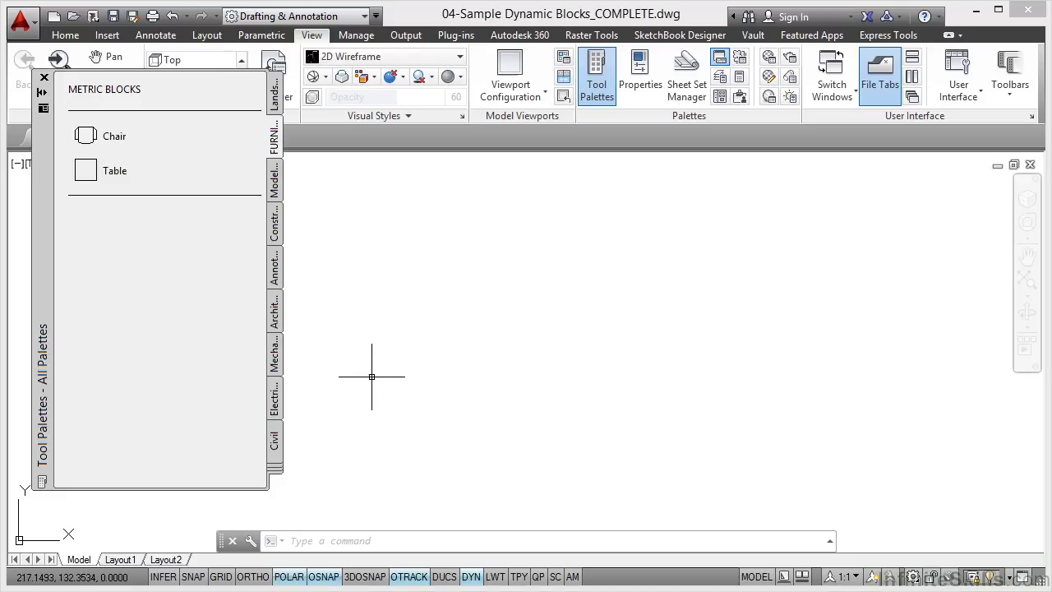
pyautogui.click(275, 316)
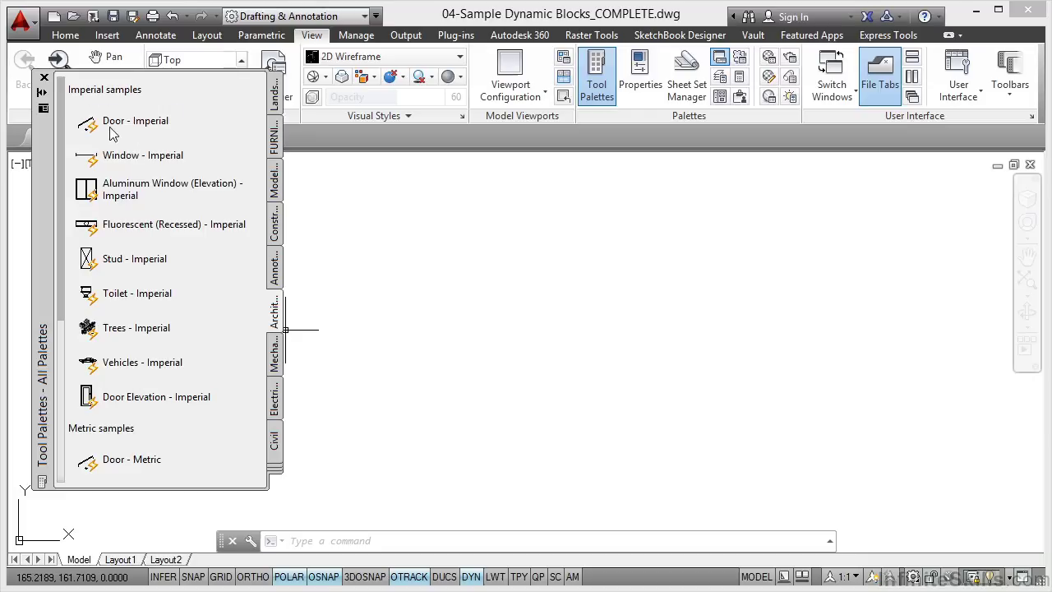
pyautogui.moveTo(59, 186); pyautogui.dragTo(60, 354)
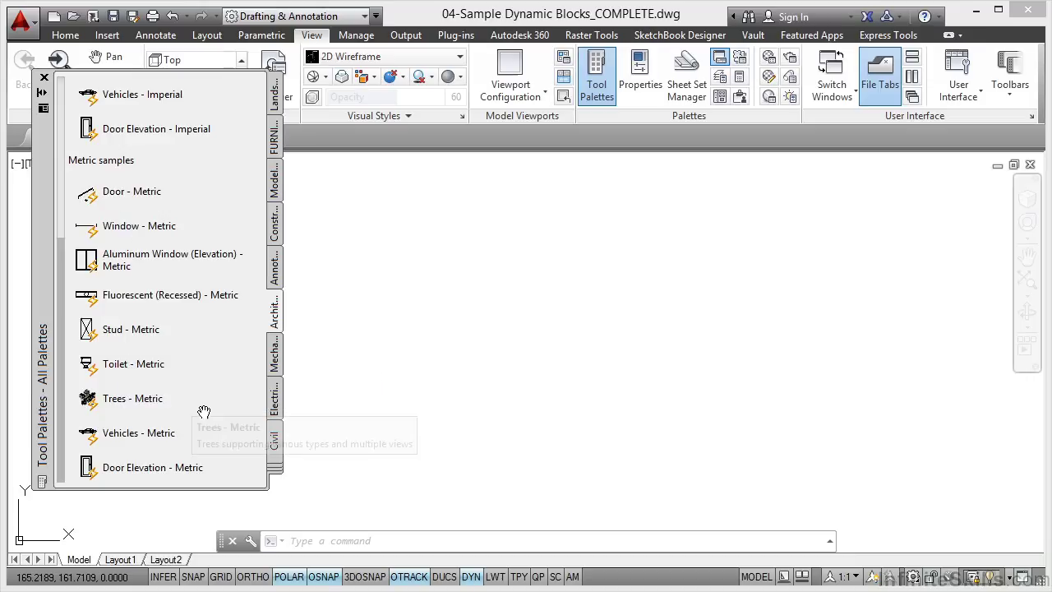
# Step: Insert the Vehicles - Metric sample block into the drawing as a sports-car side view
pyautogui.click(152, 435)
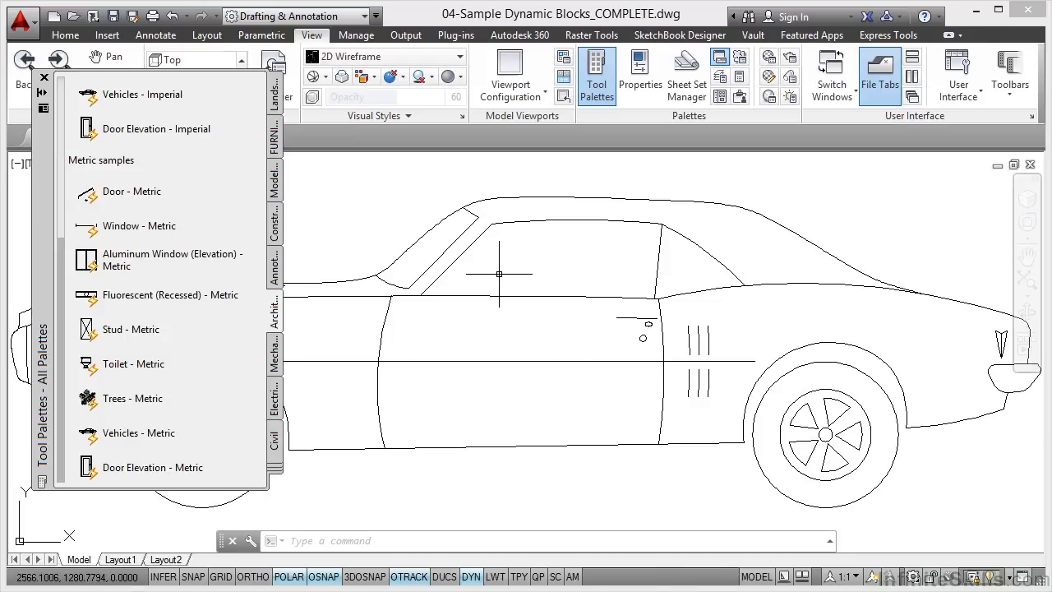
pyautogui.scroll(-3, 499, 273)
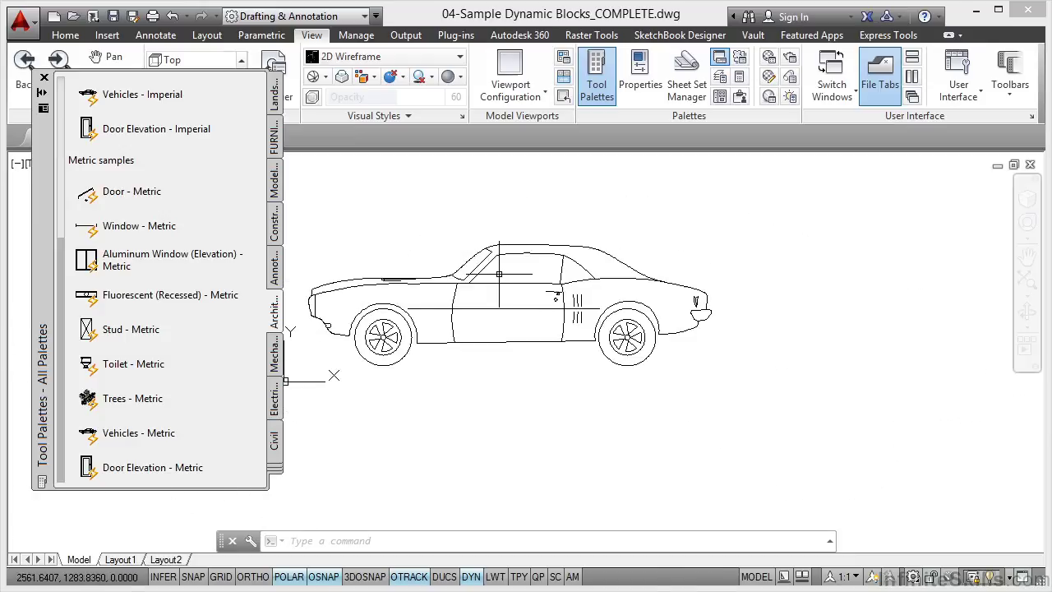
pyautogui.moveTo(499, 271); pyautogui.dragTo(604, 236, button='middle')
pyautogui.click(605, 237)
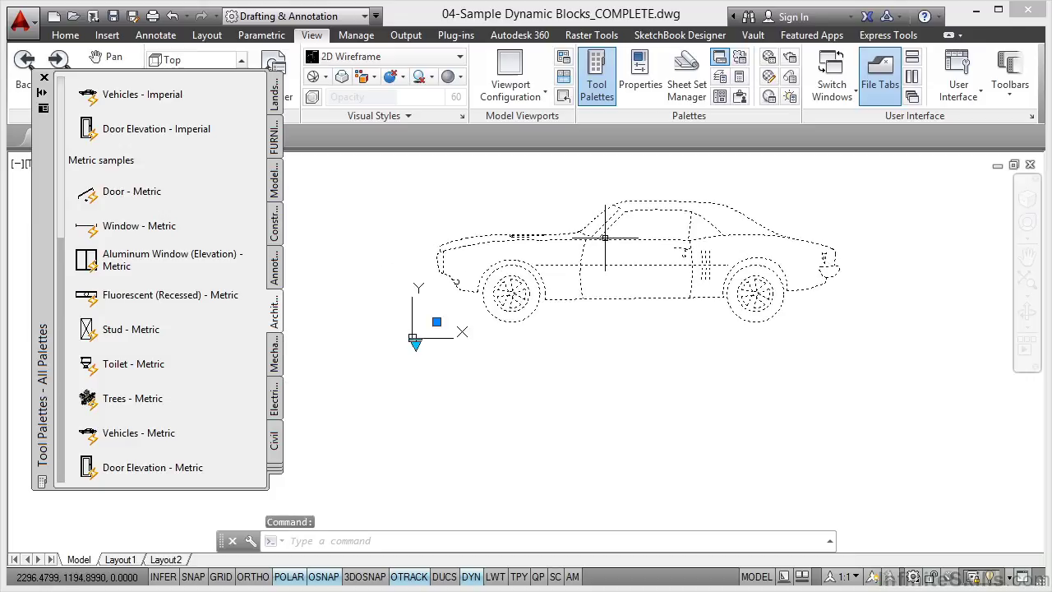
pyautogui.click(415, 341)
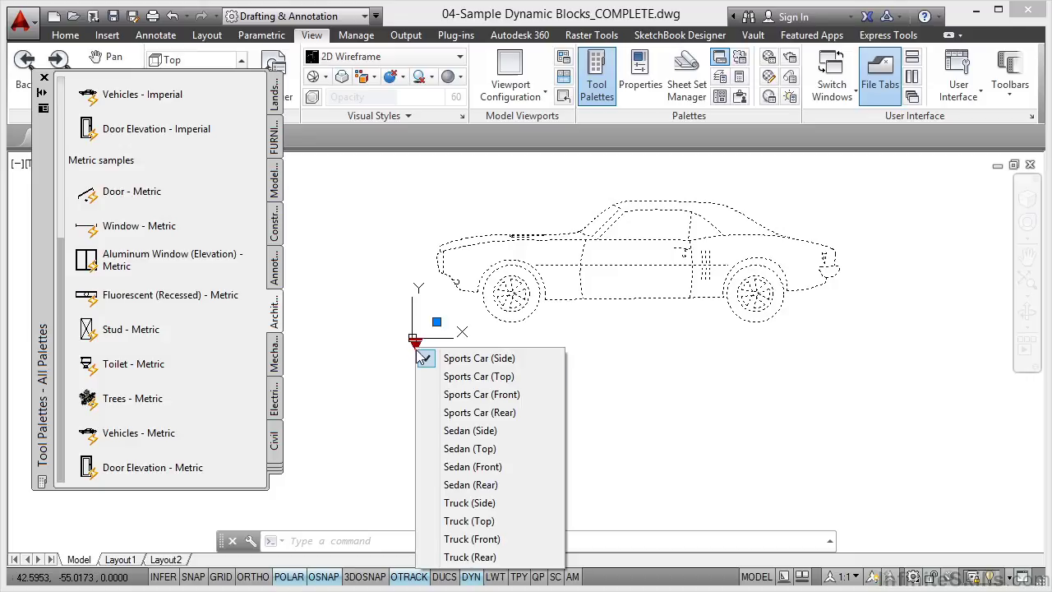
# Step: Switch the vehicle block through Truck (Side), Sports Car (Rear), Truck (Top), then Sports Car (Side)
pyautogui.click(473, 505)
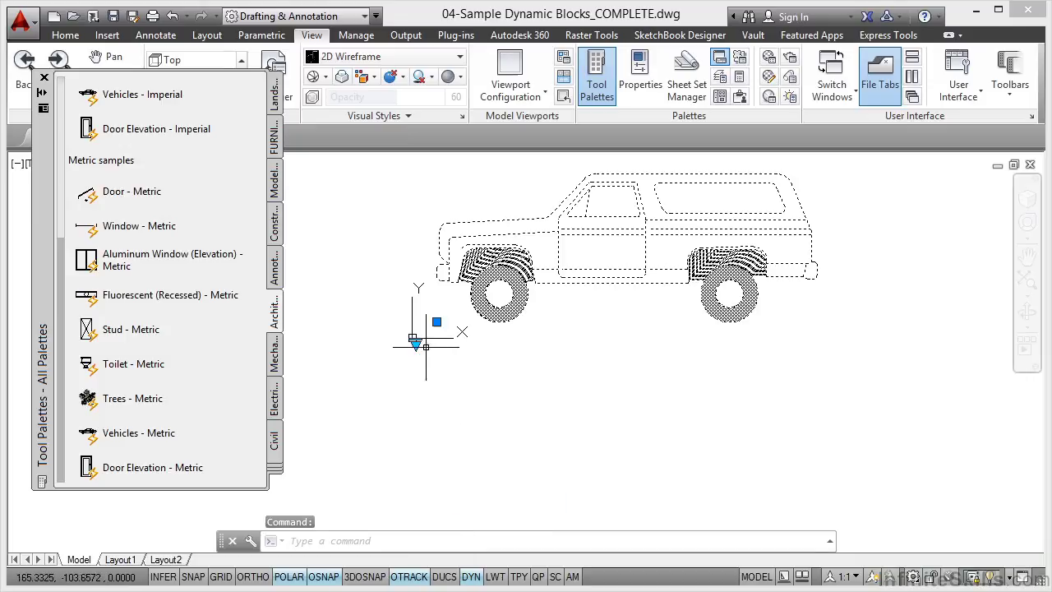
pyautogui.click(416, 344)
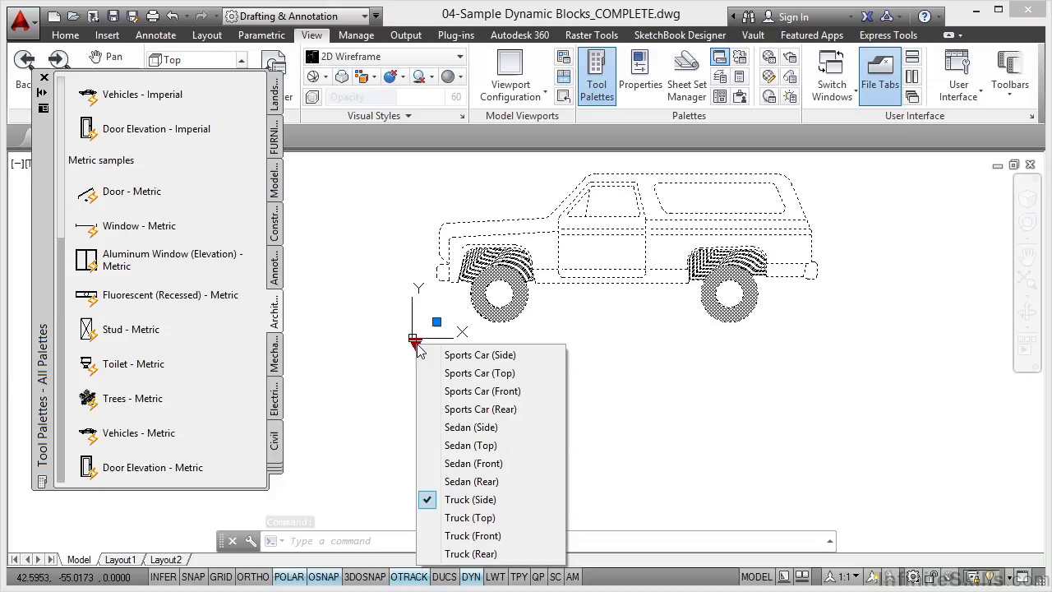
pyautogui.click(491, 411)
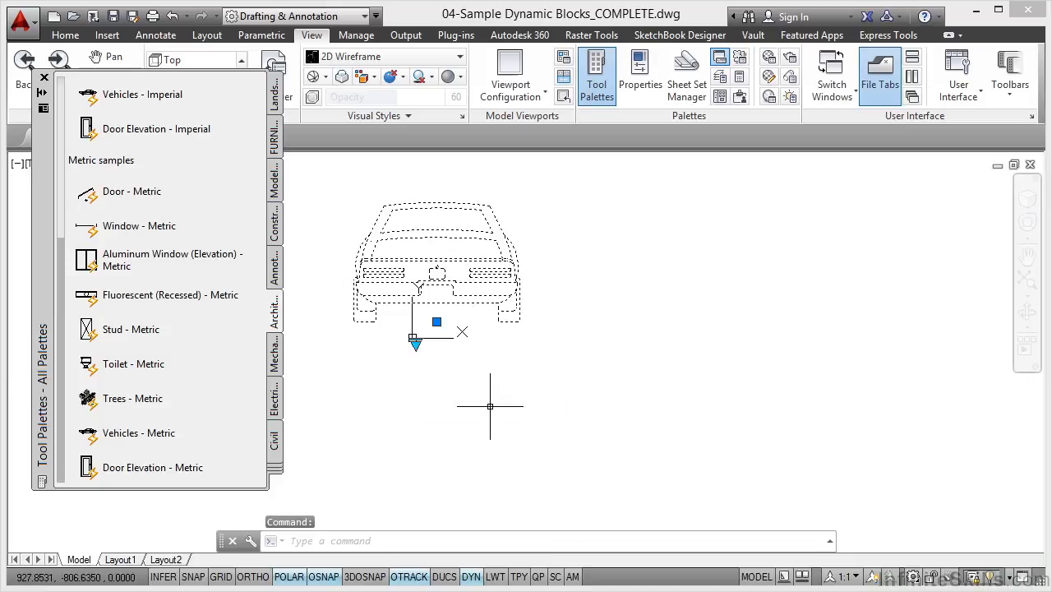
pyautogui.click(416, 345)
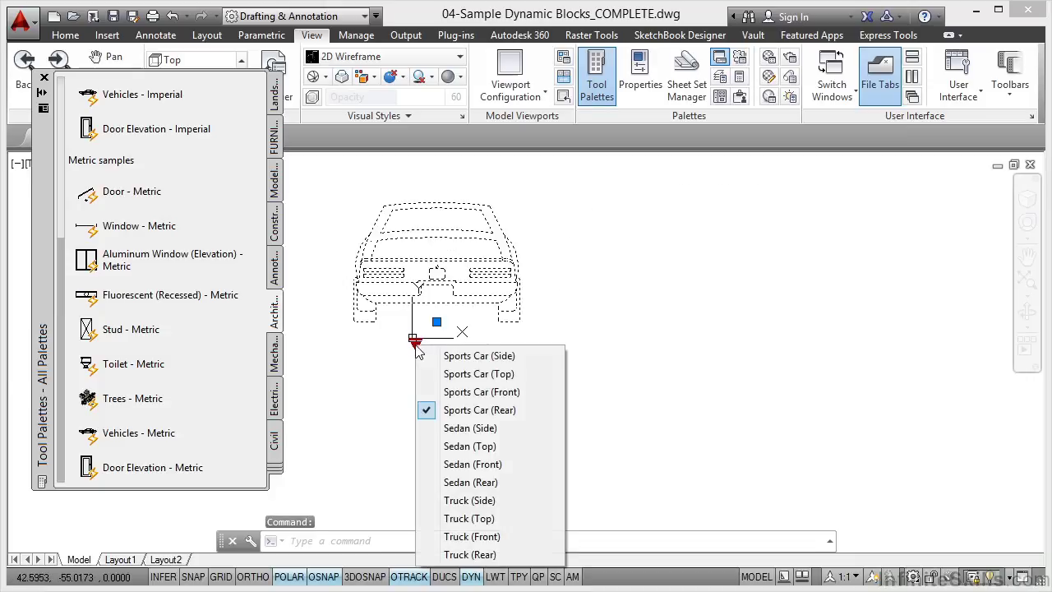
pyautogui.click(466, 519)
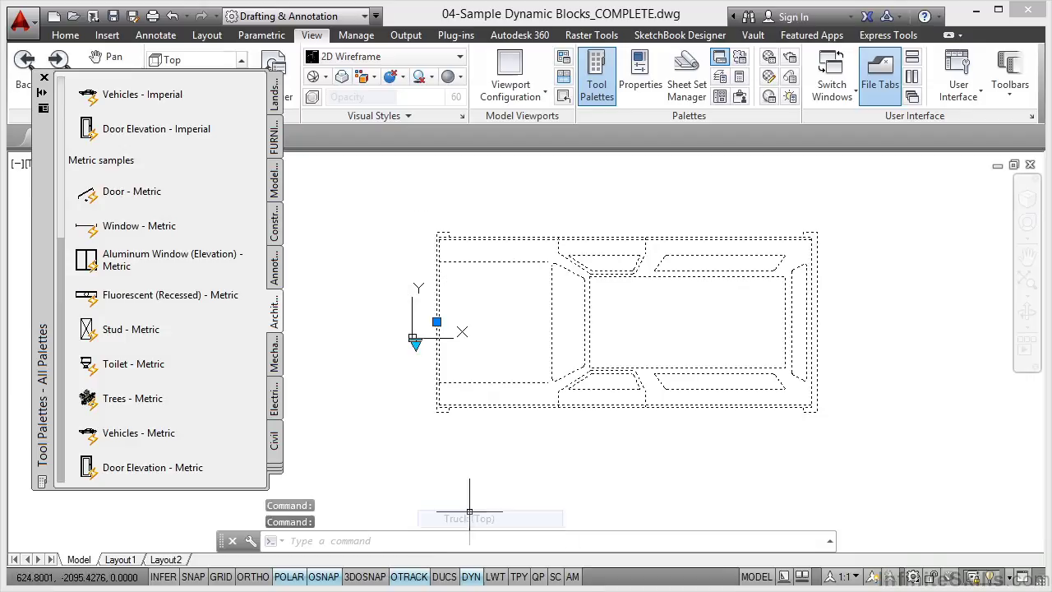
pyautogui.click(415, 345)
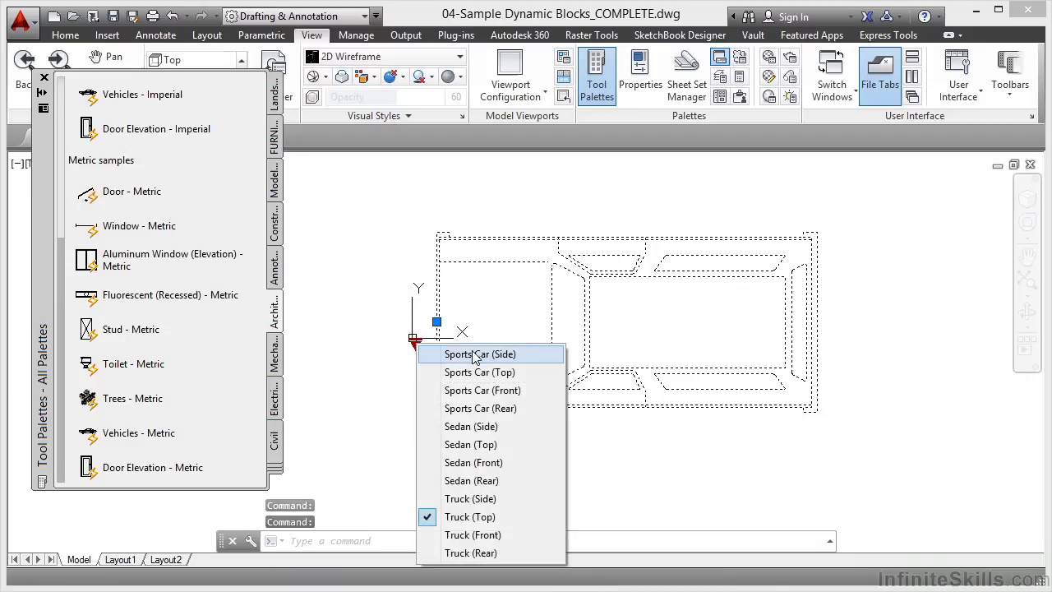
pyautogui.click(452, 351)
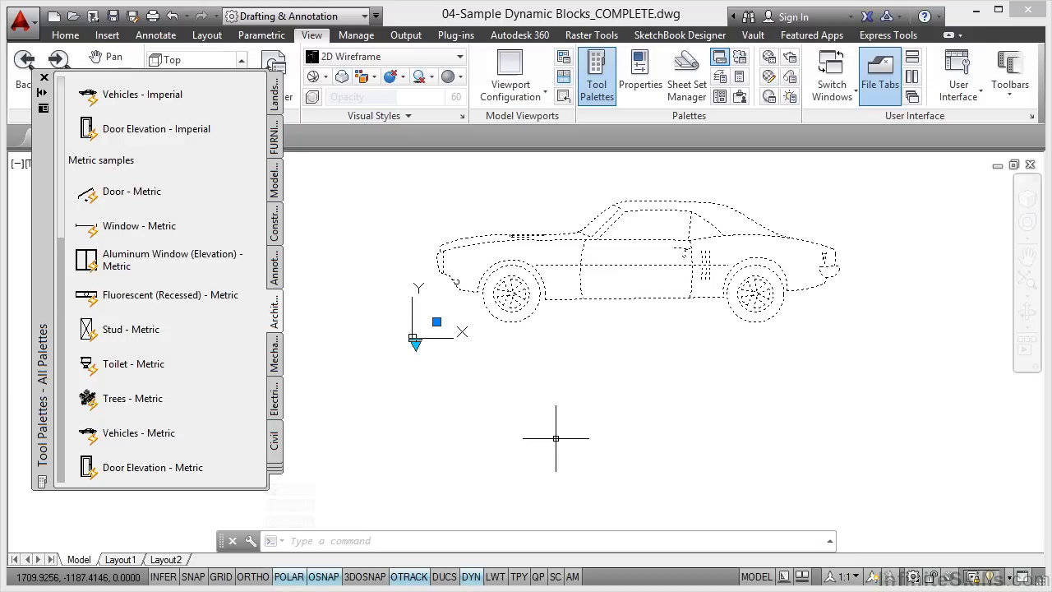
# Step: Insert the Aluminum Window (Elevation) - Metric block below the car and move it down-left
pyautogui.press('Escape')
pyautogui.moveTo(650, 384)
pyautogui.mouseDown(button='middle')
pyautogui.moveTo(622, 353)
pyautogui.moveTo(557, 342)
pyautogui.mouseUp(button='middle')
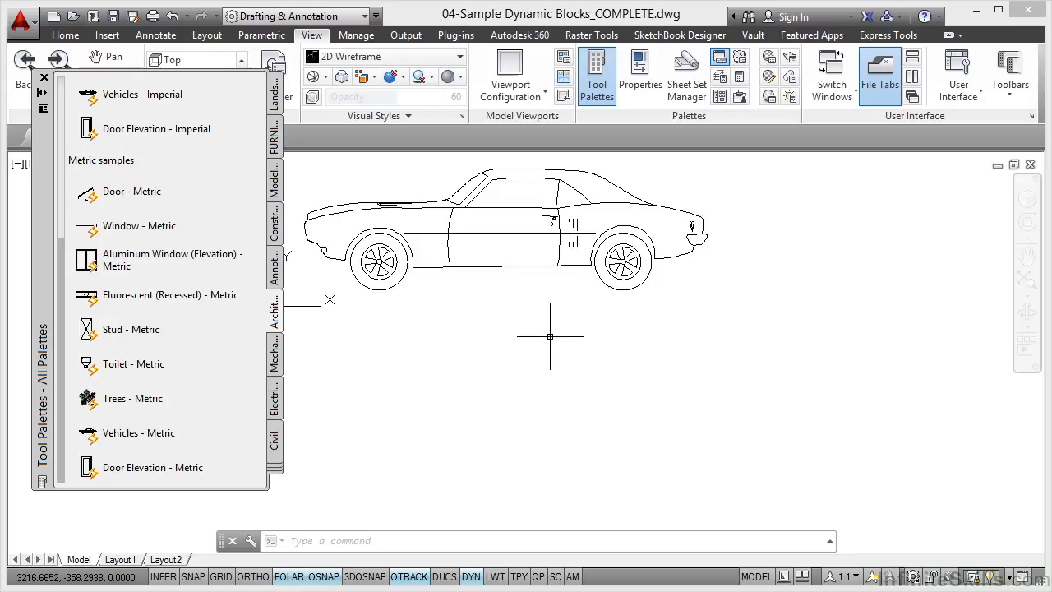
pyautogui.click(129, 263)
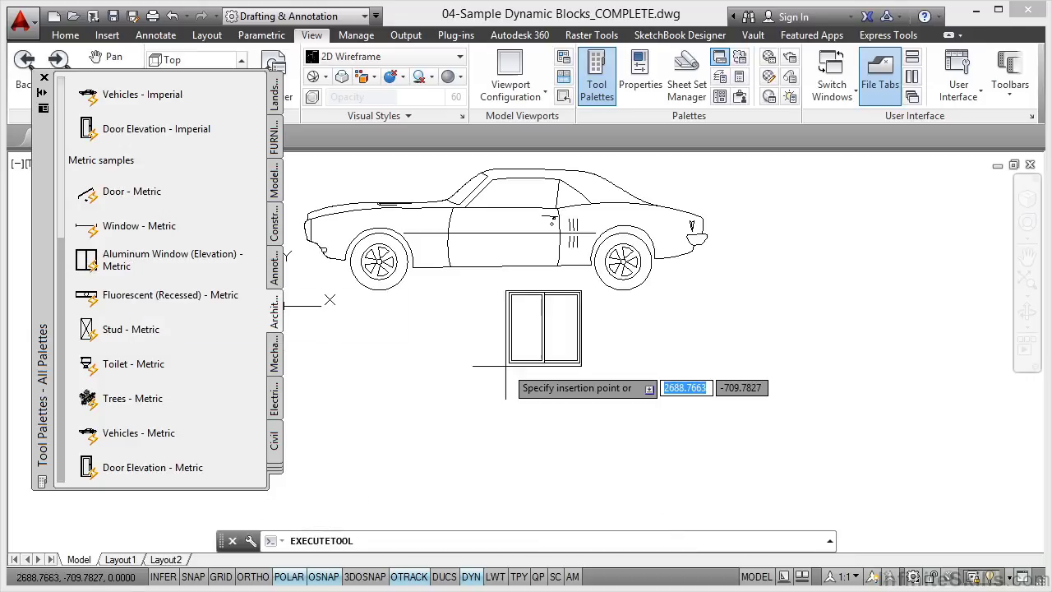
pyautogui.click(506, 366)
pyautogui.click(573, 335)
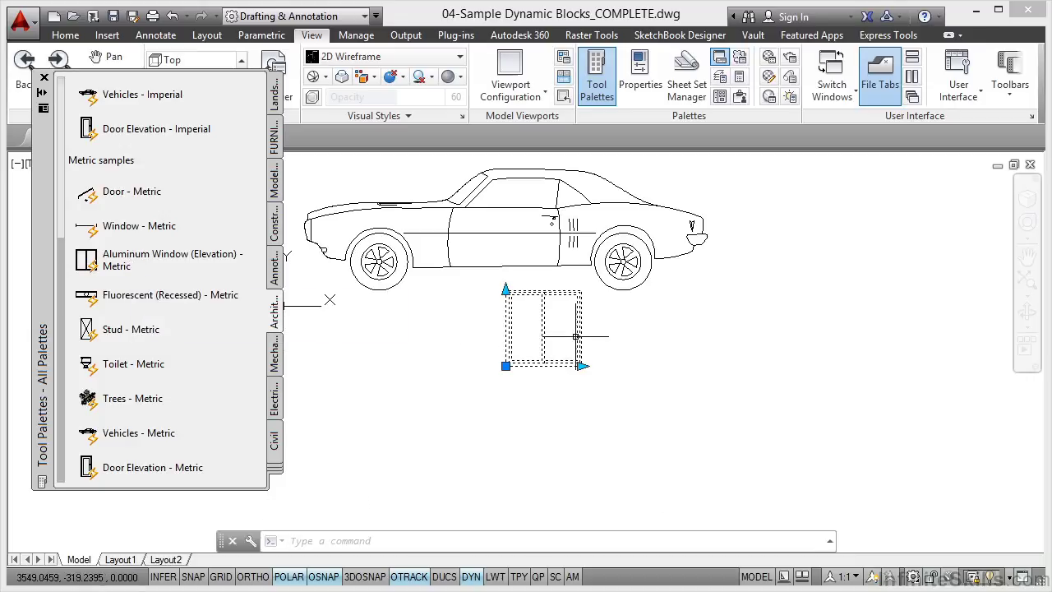
pyautogui.click(506, 365)
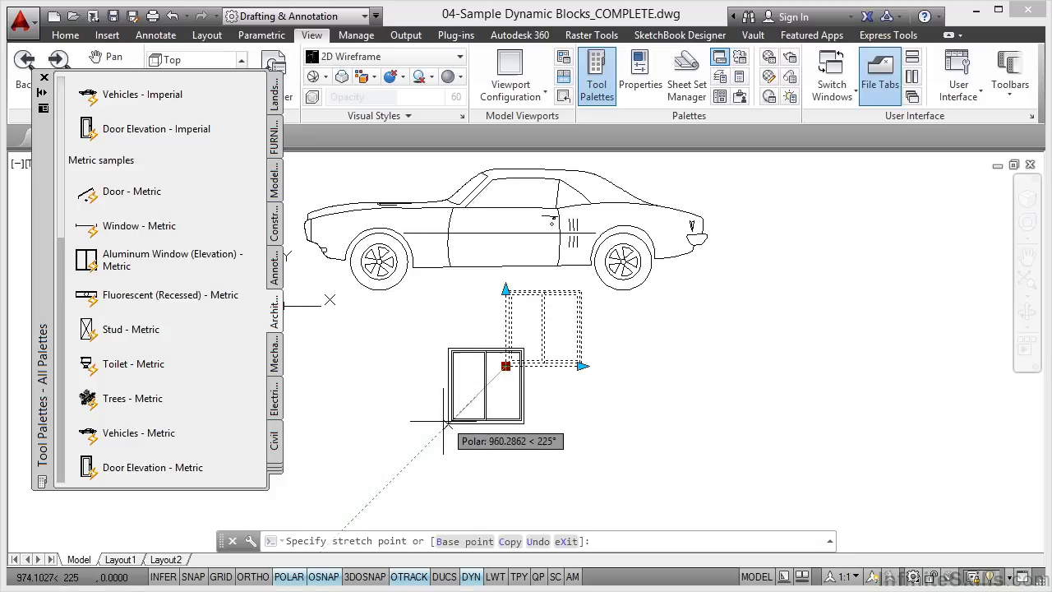
pyautogui.click(419, 439)
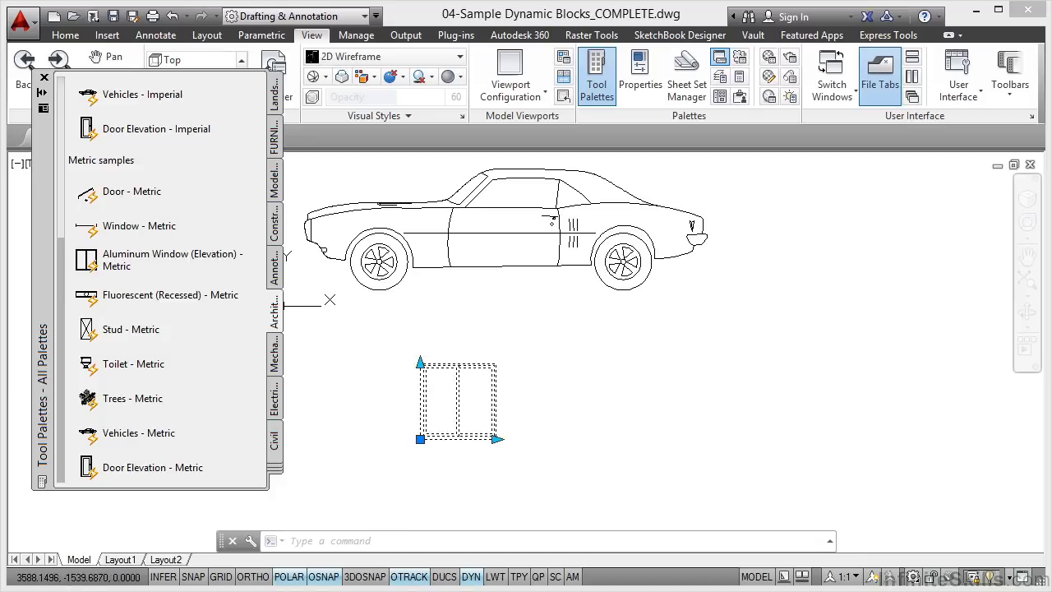
pyautogui.press('Escape')
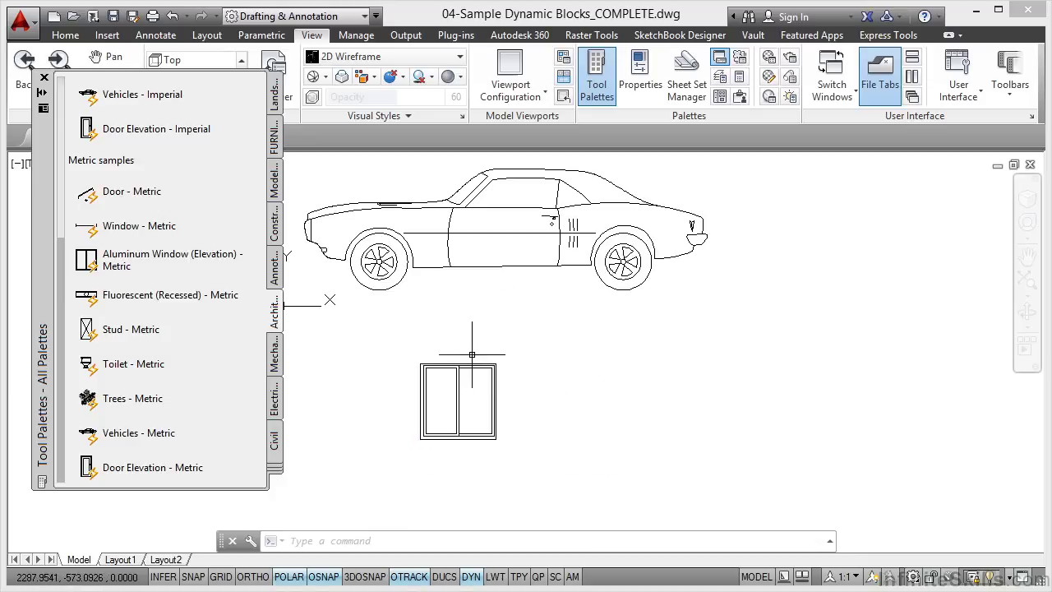
# Step: Stretch the window taller with its top grip and wider with its right grip
pyautogui.click(471, 364)
pyautogui.click(420, 360)
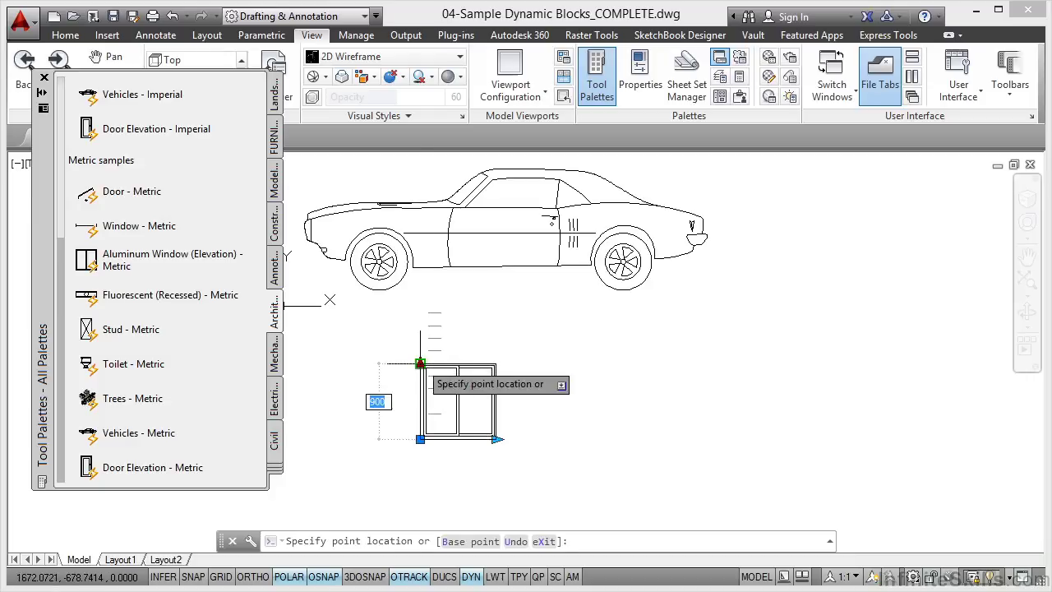
pyautogui.click(420, 312)
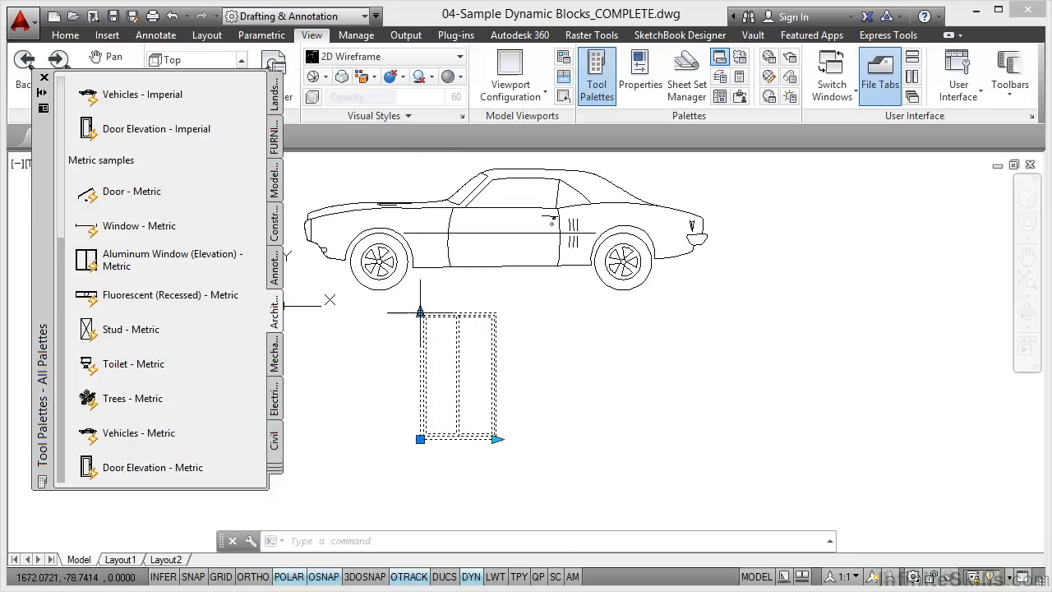
pyautogui.click(494, 438)
pyautogui.click(546, 439)
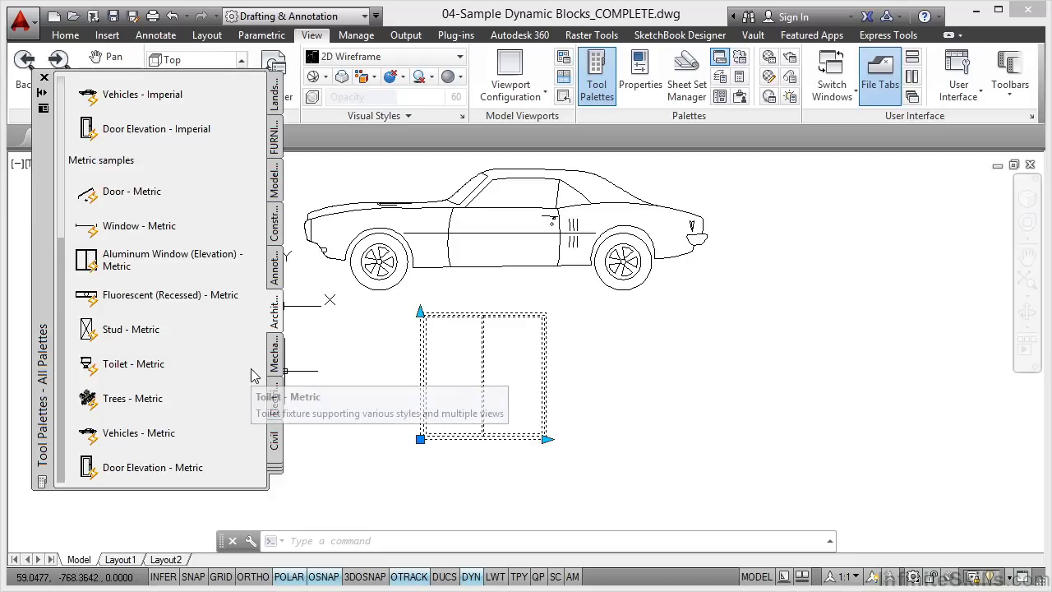
# Step: Switch the Tool Palettes via Mechanical to the Electrical sample blocks
pyautogui.click(275, 362)
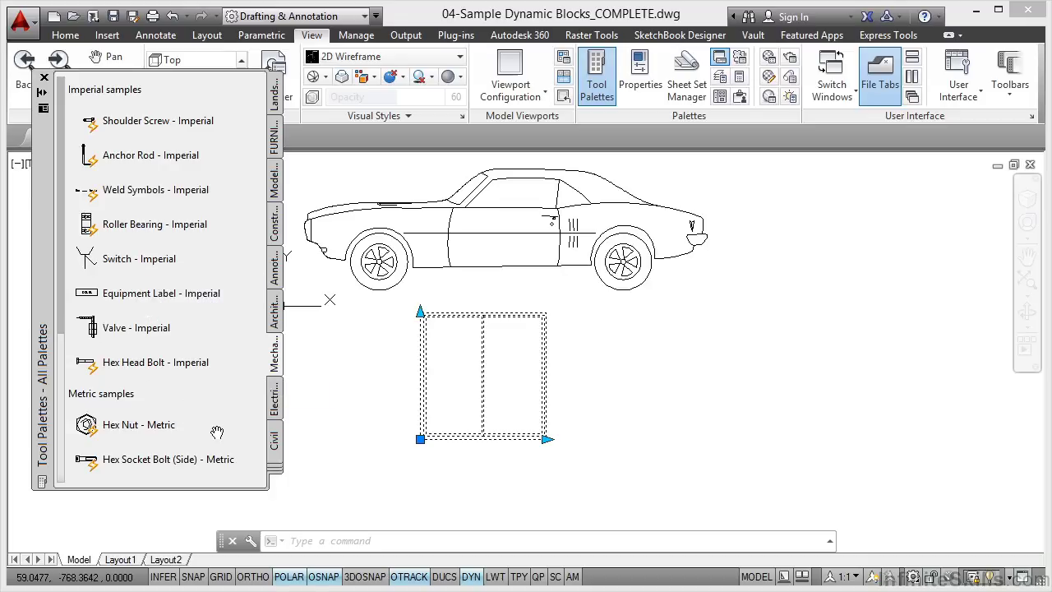
pyautogui.click(277, 401)
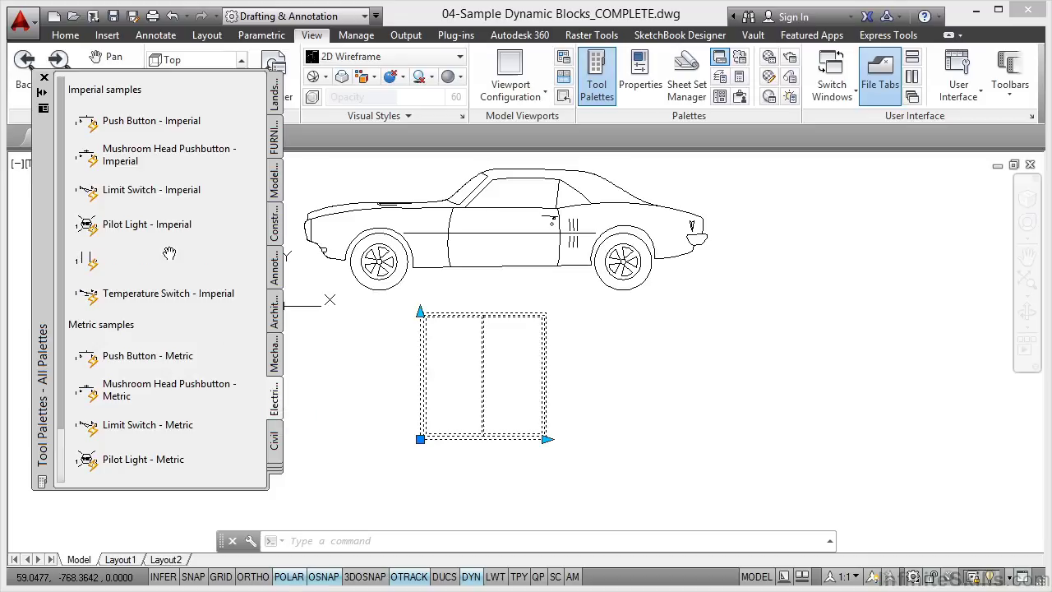